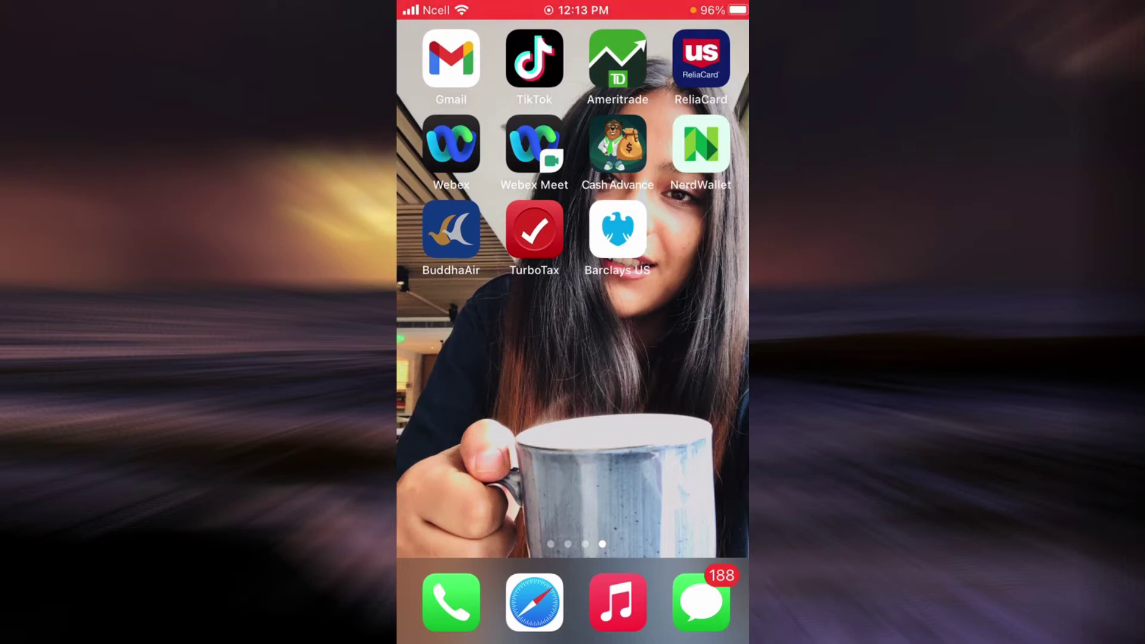
# - Swipe back two Home Screen pages toward the first page of apps
pyautogui.moveTo(465, 358); pyautogui.dragTo(680, 358)
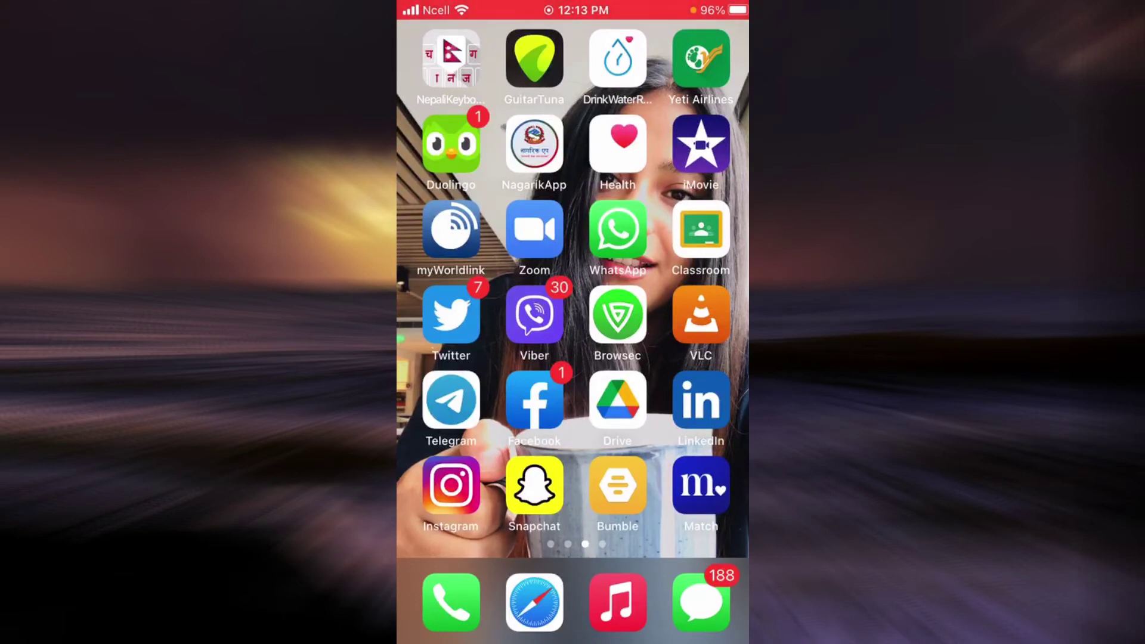
pyautogui.moveTo(465, 359); pyautogui.dragTo(680, 358)
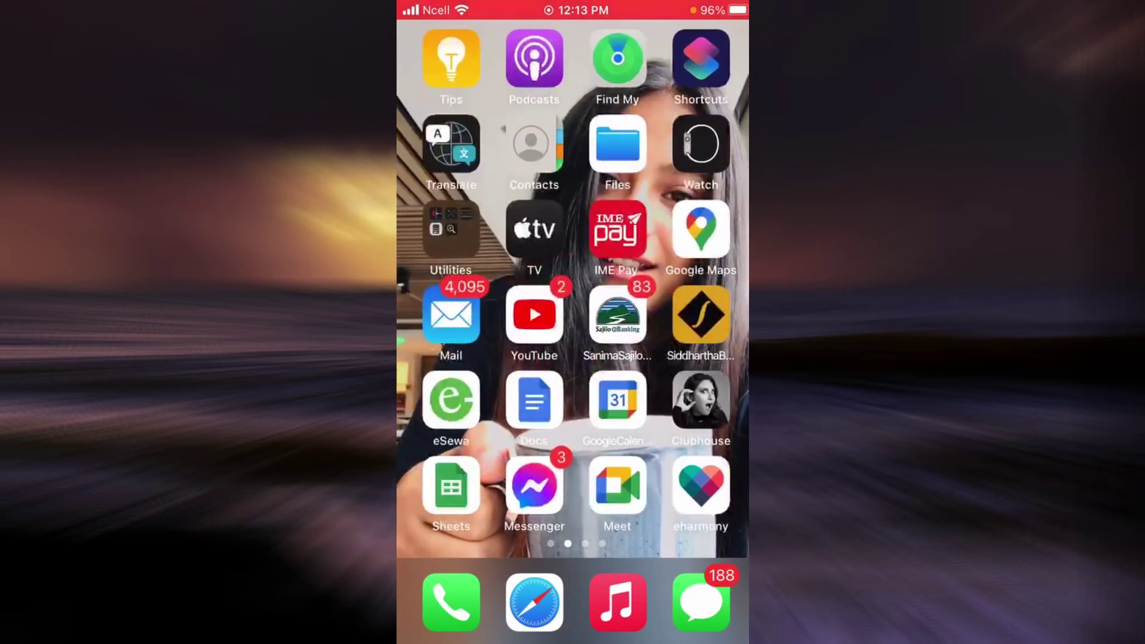
# - Replace the earlier 'barclays' App Store search and correct a misspelled search ending
pyautogui.moveTo(465, 358); pyautogui.dragTo(680, 358)
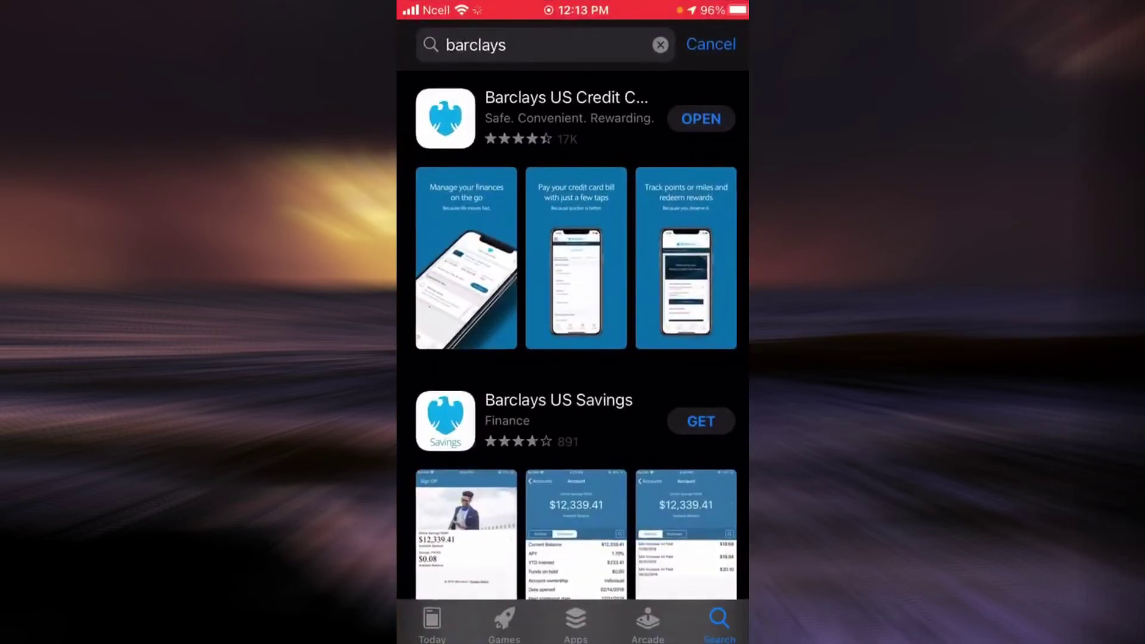
pyautogui.click(661, 44)
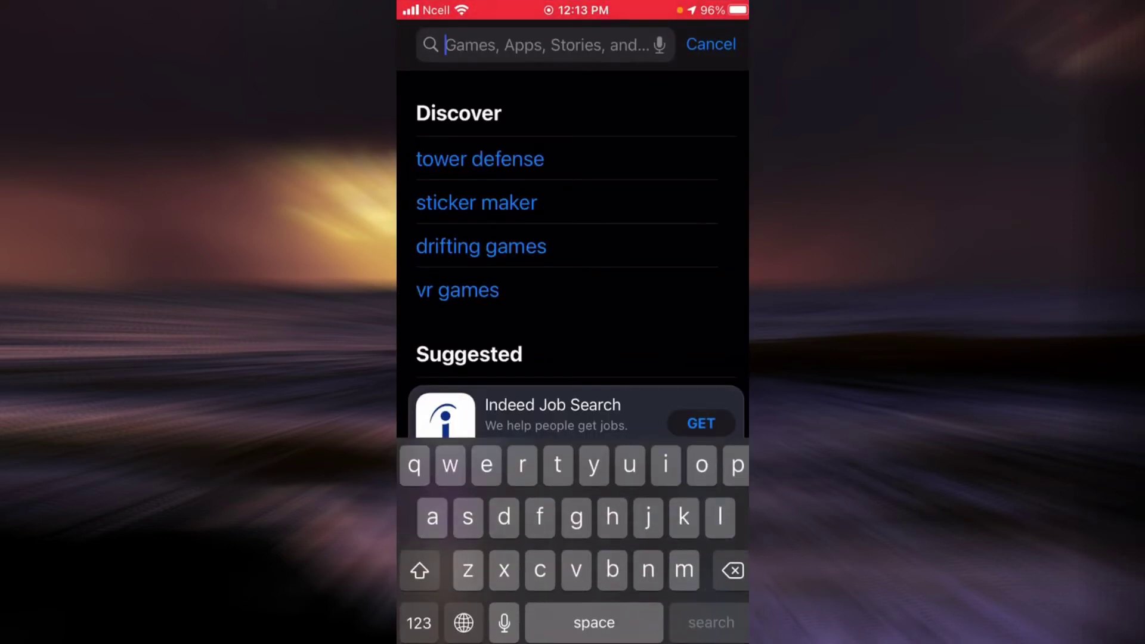
pyautogui.write('totita ')
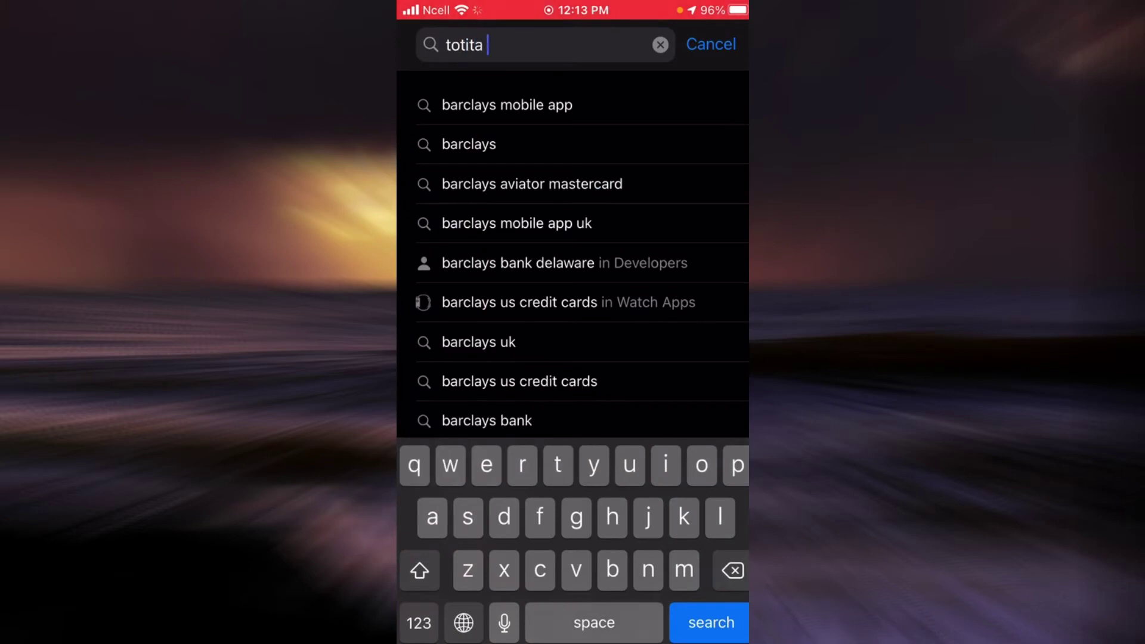
pyautogui.write('financial s')
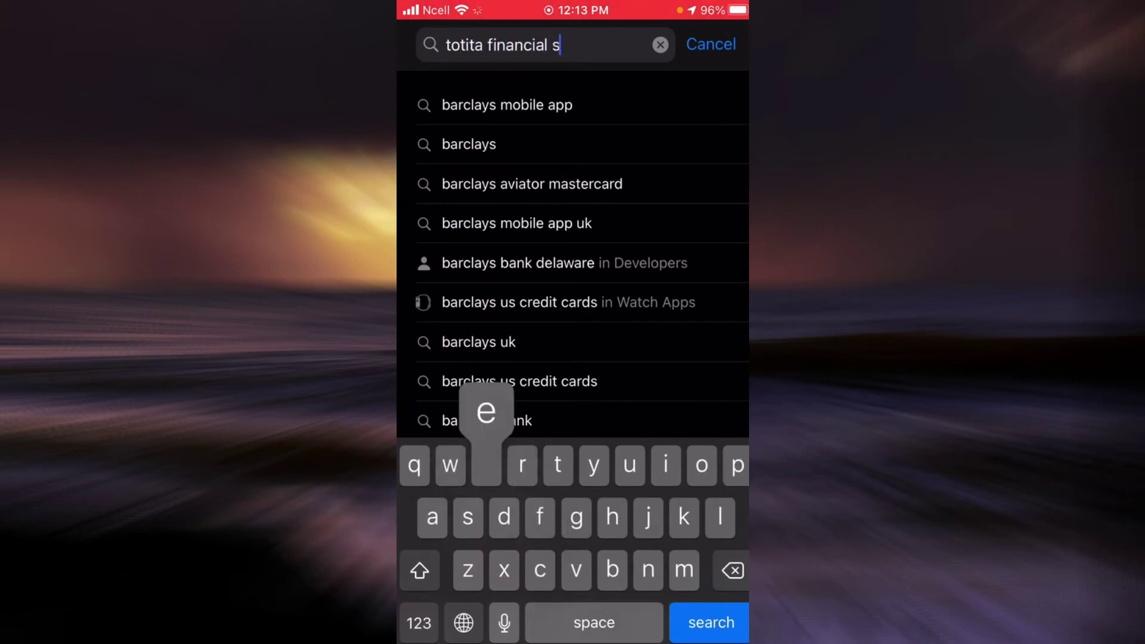
pyautogui.write('ecices')
pyautogui.press('Return')
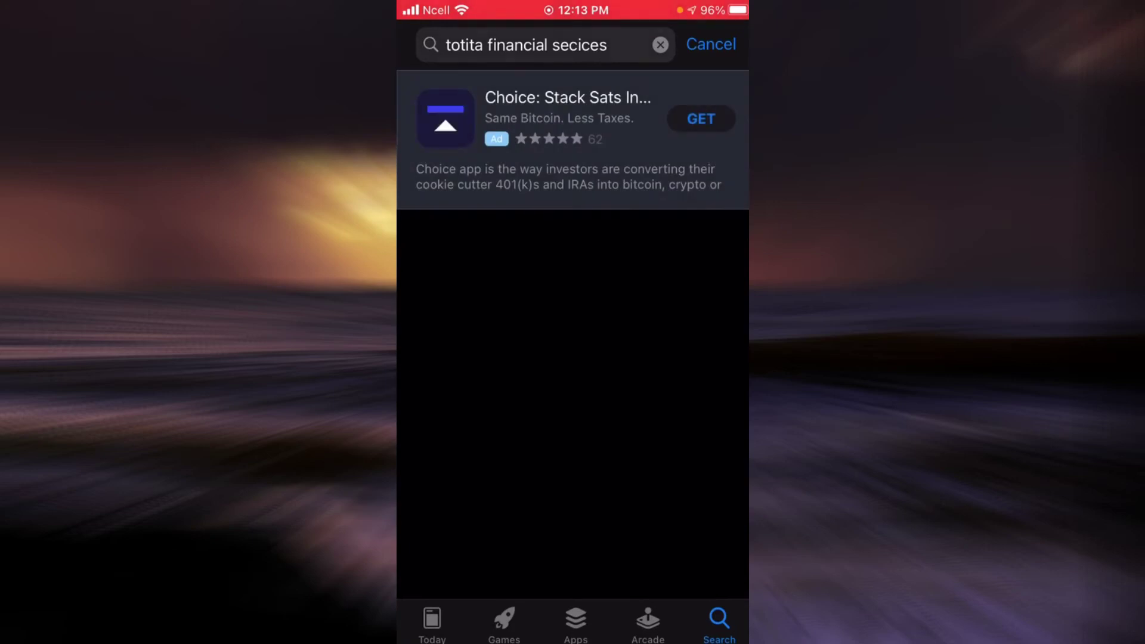
pyautogui.click(590, 44)
pyautogui.press('BackSpace')
pyautogui.press('BackSpace')
pyautogui.press('BackSpace')
pyautogui.press('BackSpace')
pyautogui.press('BackSpace')
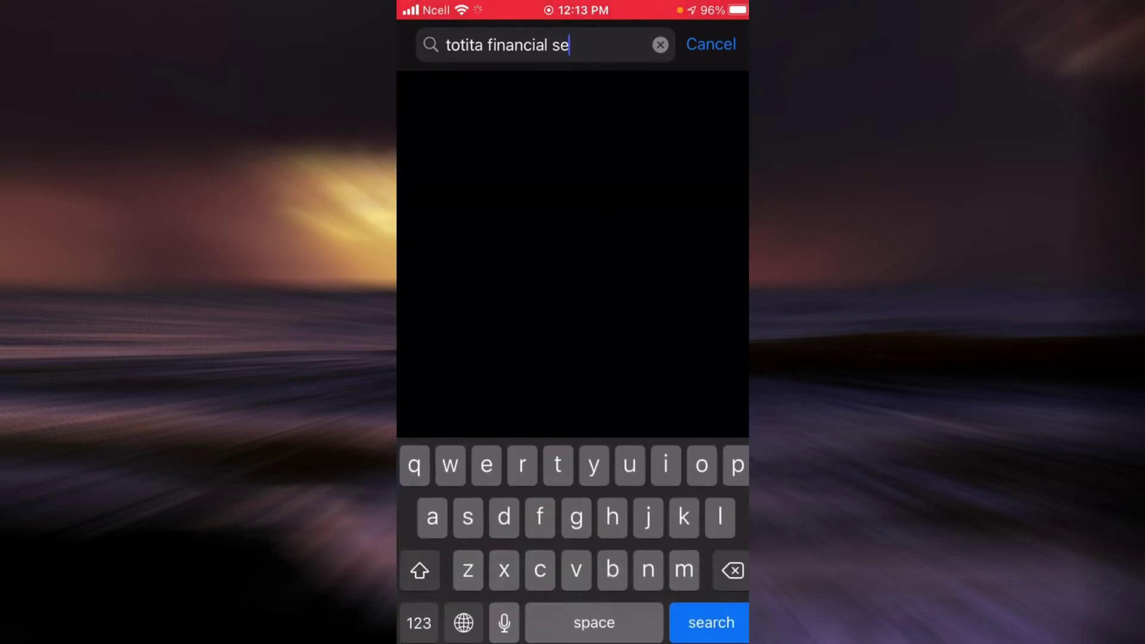
pyautogui.write('rvices')
pyautogui.press('Return')
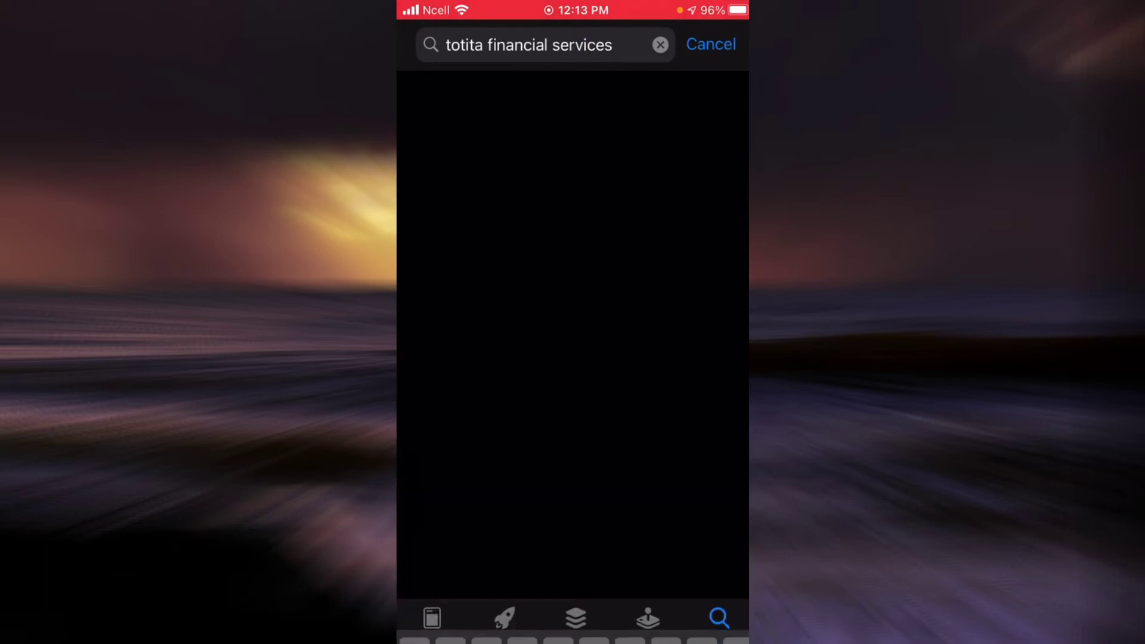
# - Clear the misspelled search and search again for 'toyota financial services'
pyautogui.click(486, 46)
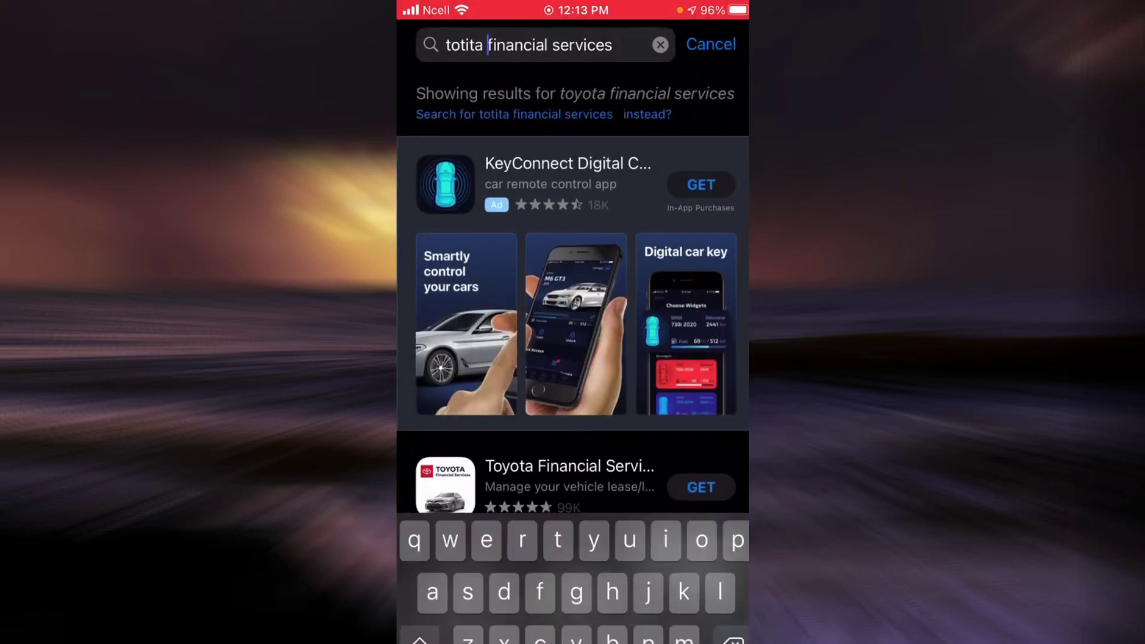
pyautogui.click(660, 45)
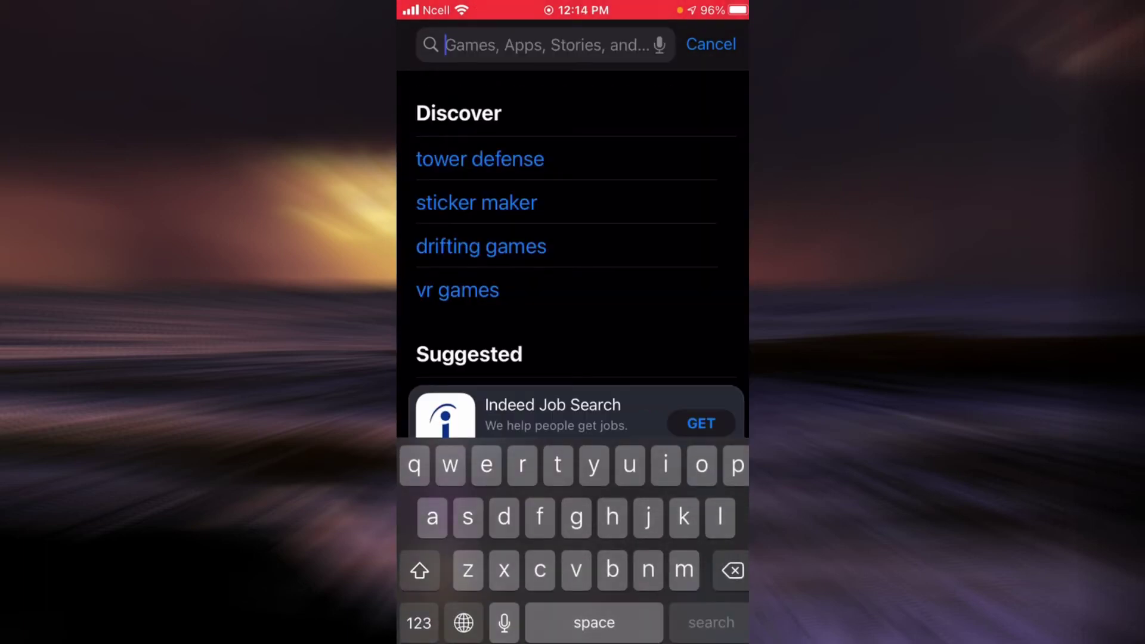
pyautogui.write('toyota')
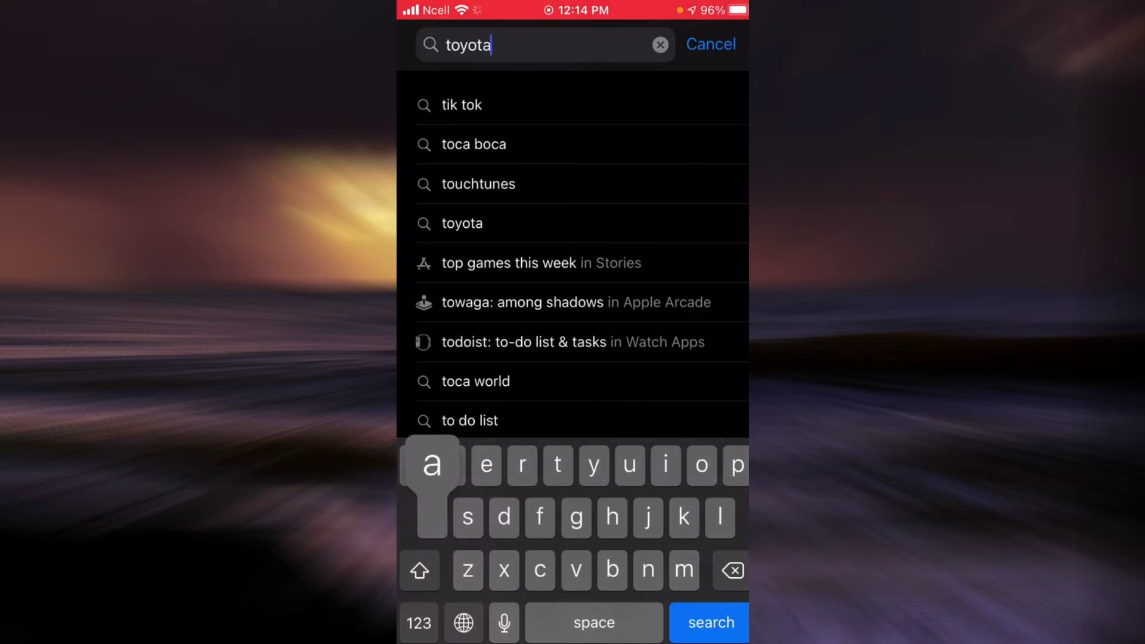
pyautogui.write(' fin')
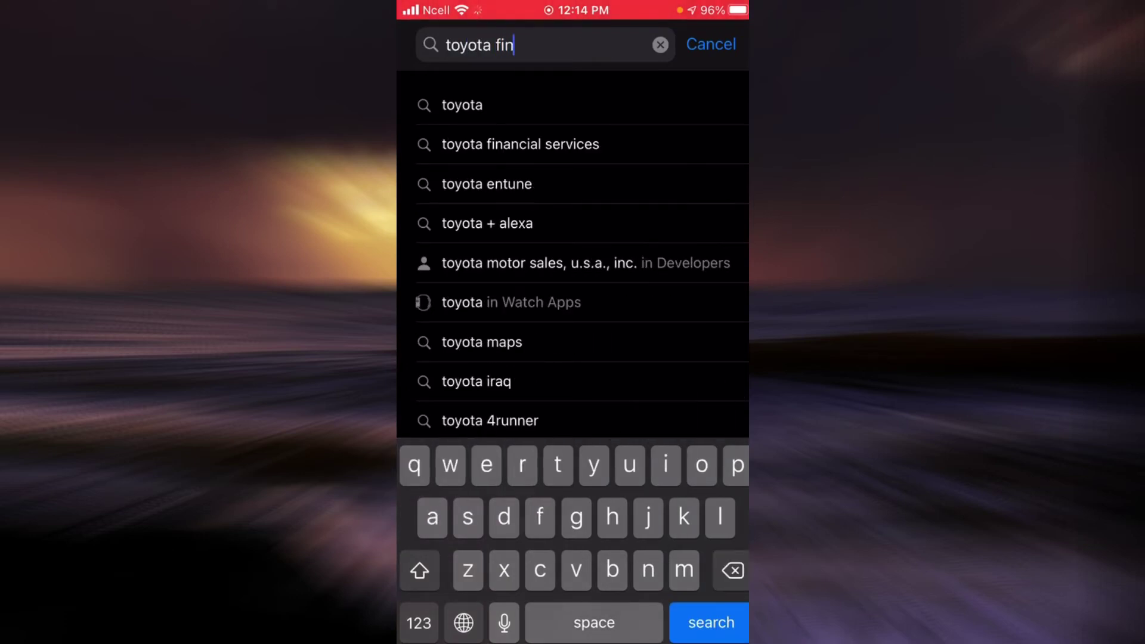
pyautogui.write('ancial serv')
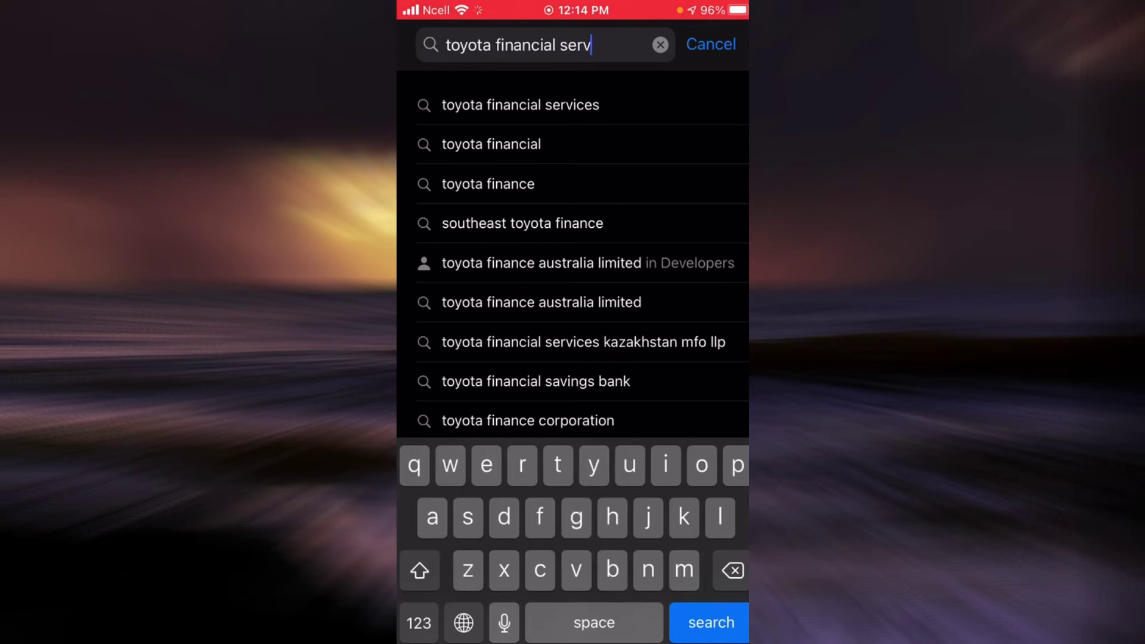
pyautogui.write('ices')
pyautogui.press('Return')
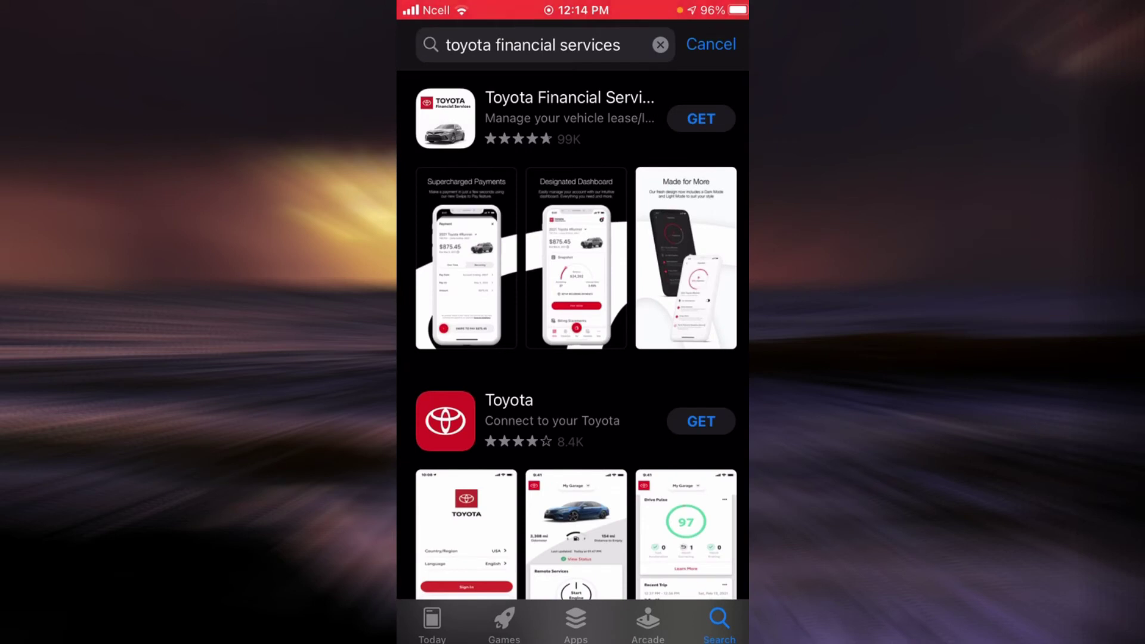
# - Get the Toyota Financial Services app from the search results
pyautogui.click(700, 118)
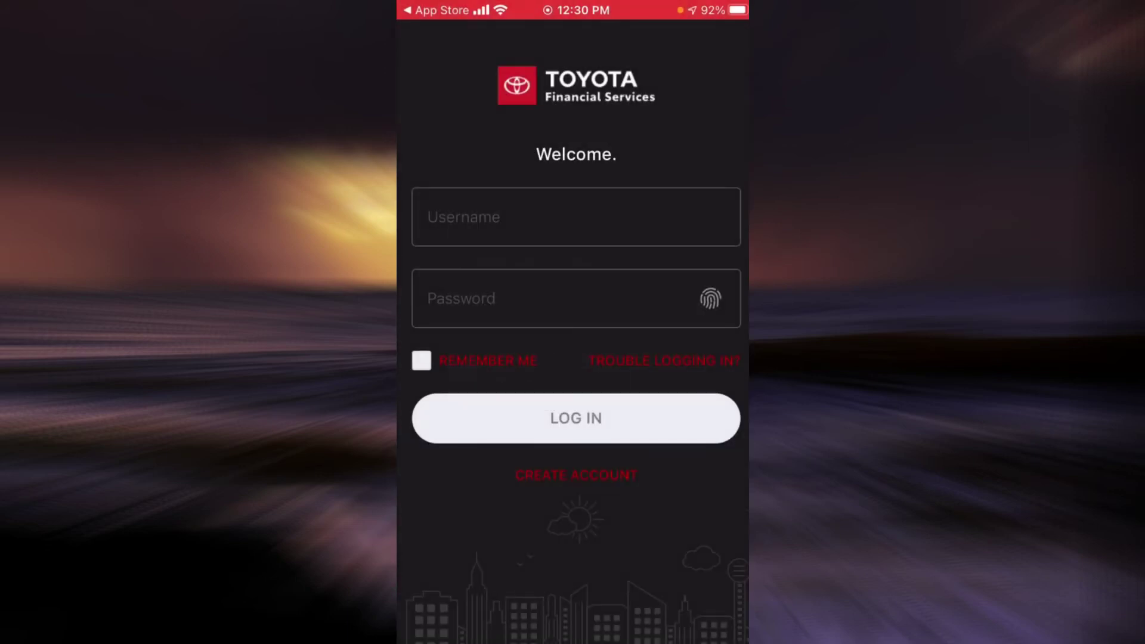
pyautogui.scroll(-2, 573, 331)
pyautogui.click(576, 216)
pyautogui.click(554, 298)
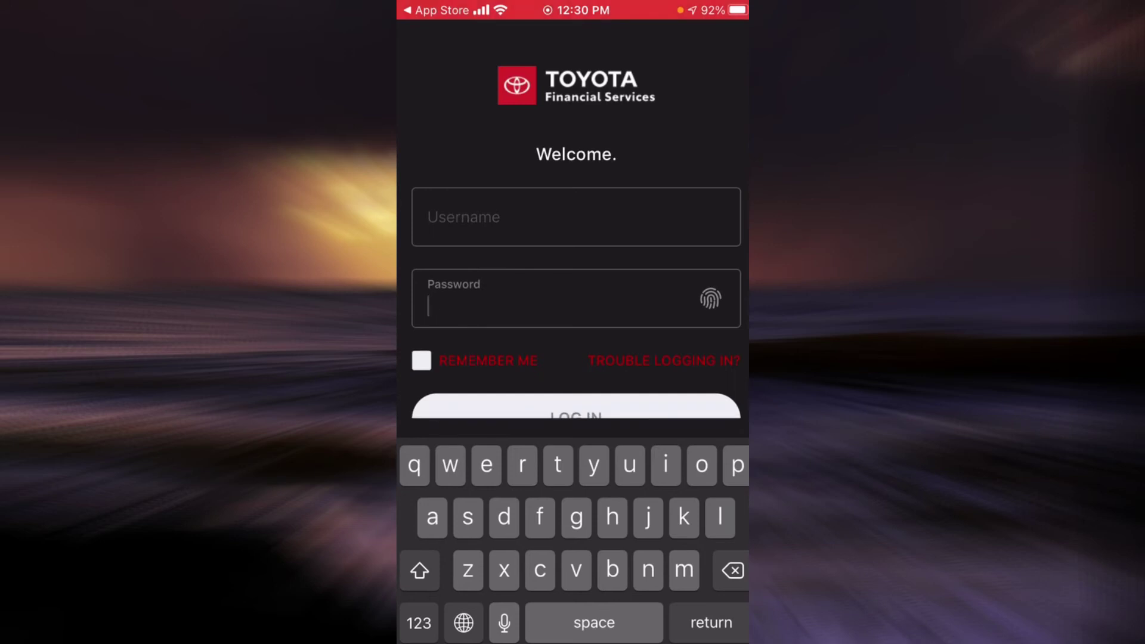
pyautogui.scroll(-2, 572, 331)
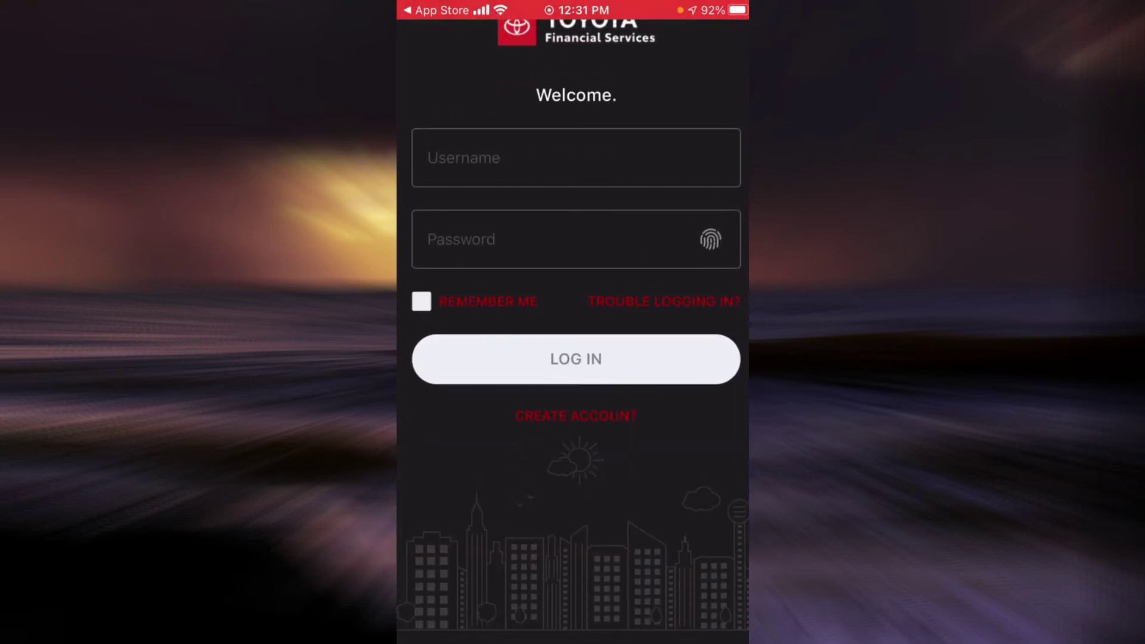
pyautogui.scroll(2, 573, 331)
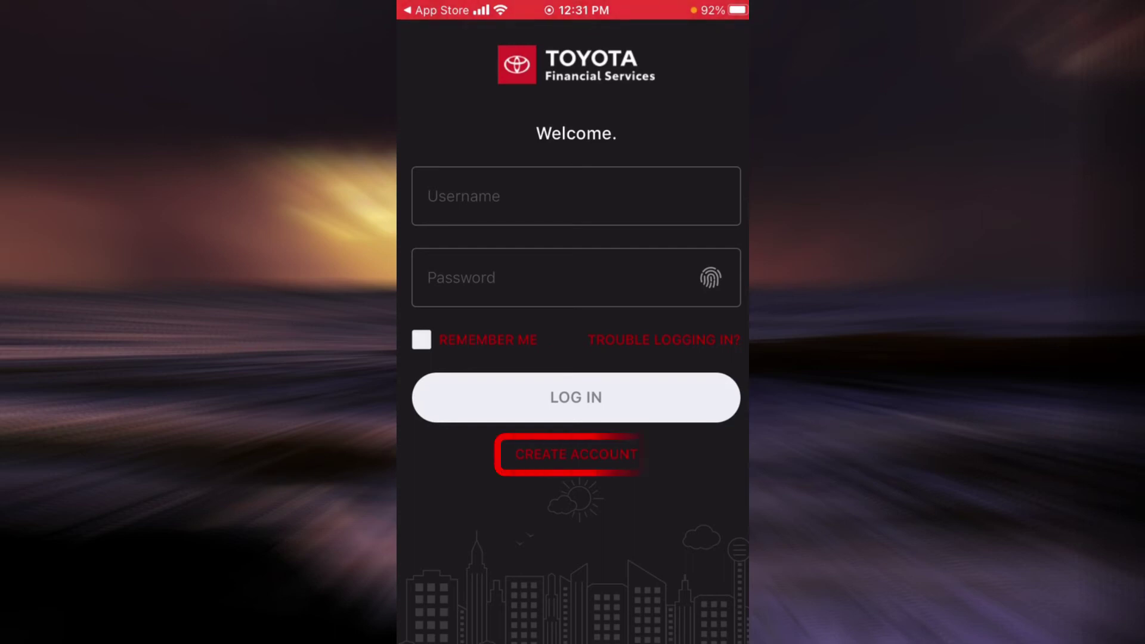
# - Start a new account and try the Account Number and last-four SSN fields
pyautogui.click(569, 454)
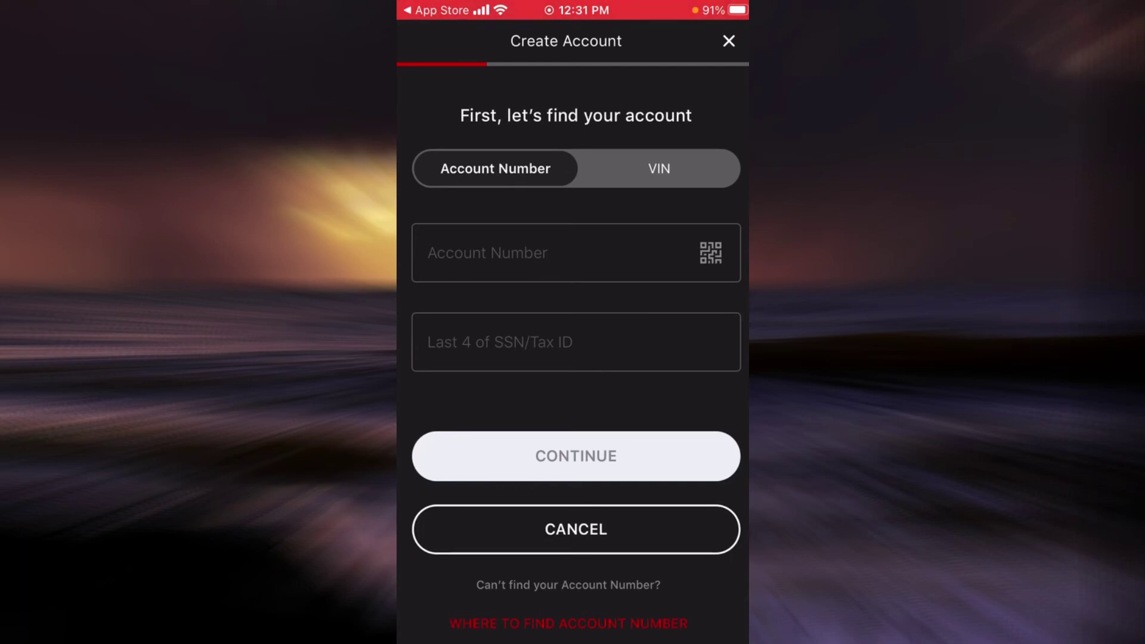
pyautogui.click(556, 252)
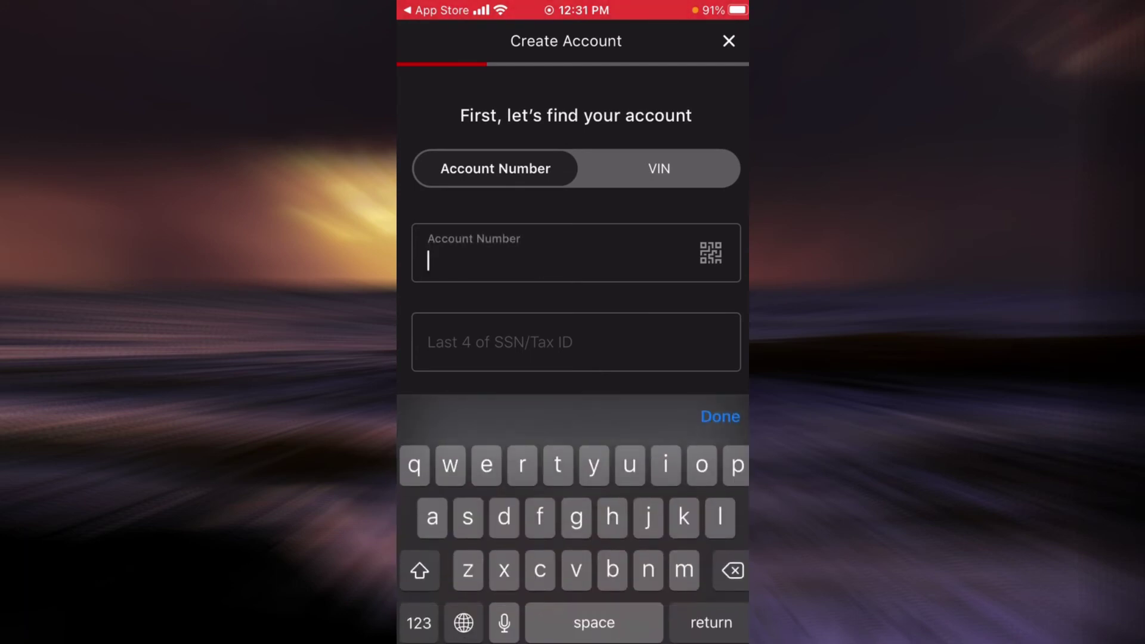
pyautogui.press('Return')
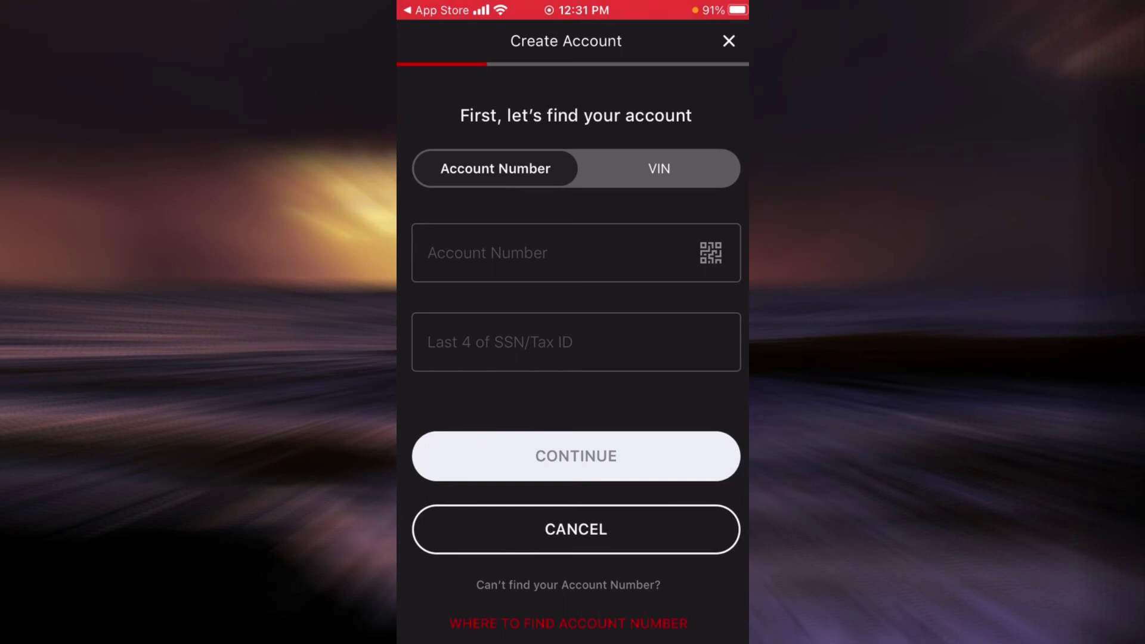
pyautogui.click(576, 342)
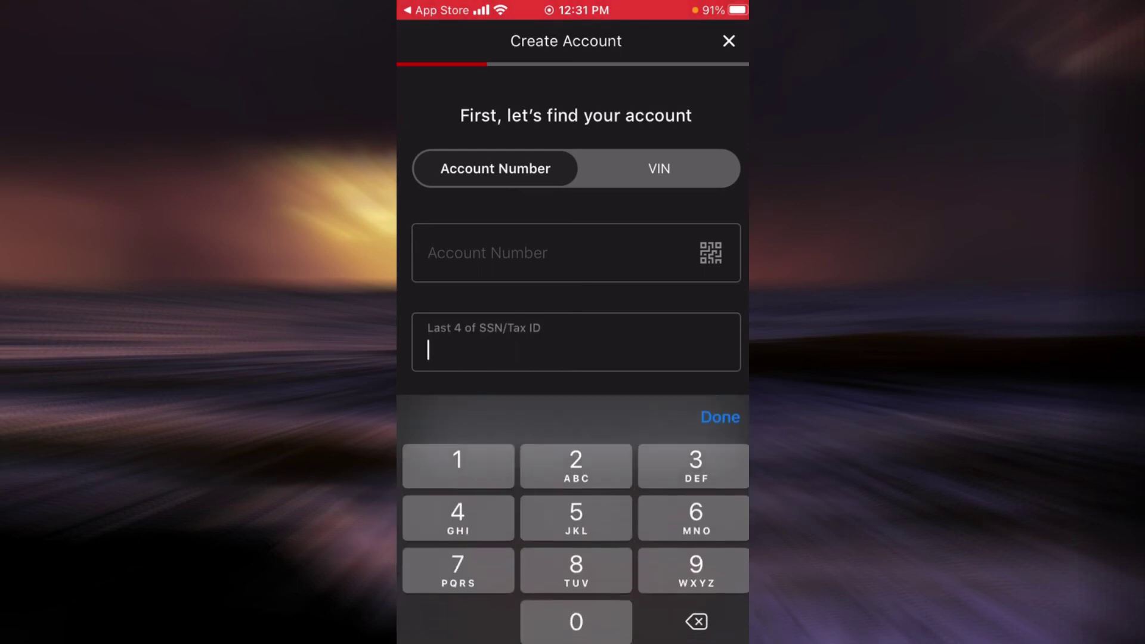
pyautogui.click(722, 416)
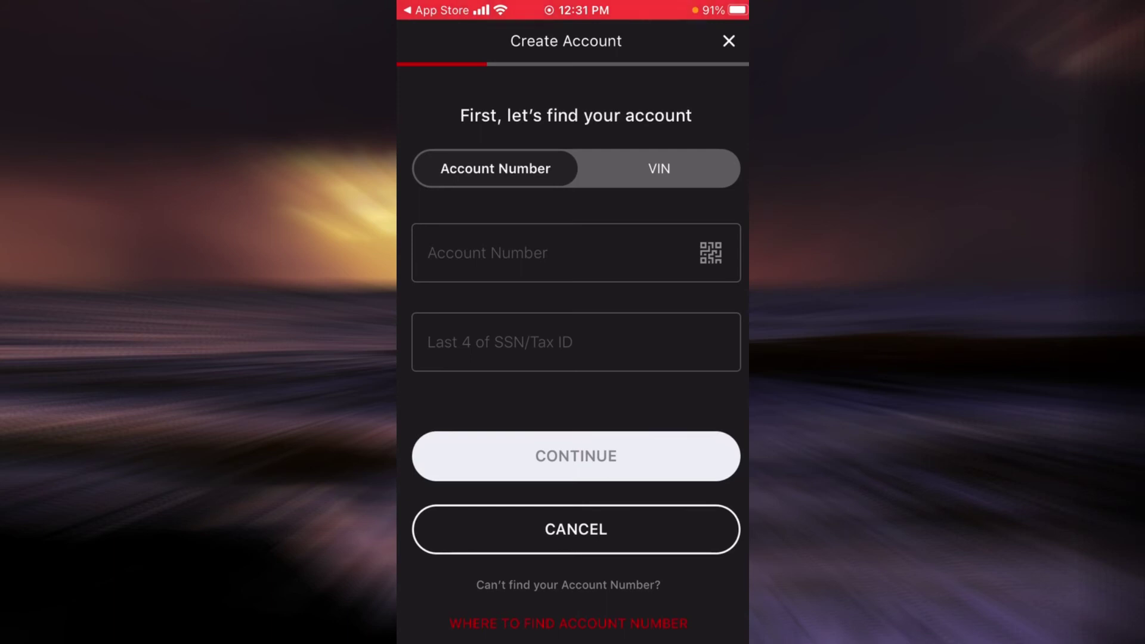
# - Switch the Create Account lookup to find the account by VIN
pyautogui.click(659, 168)
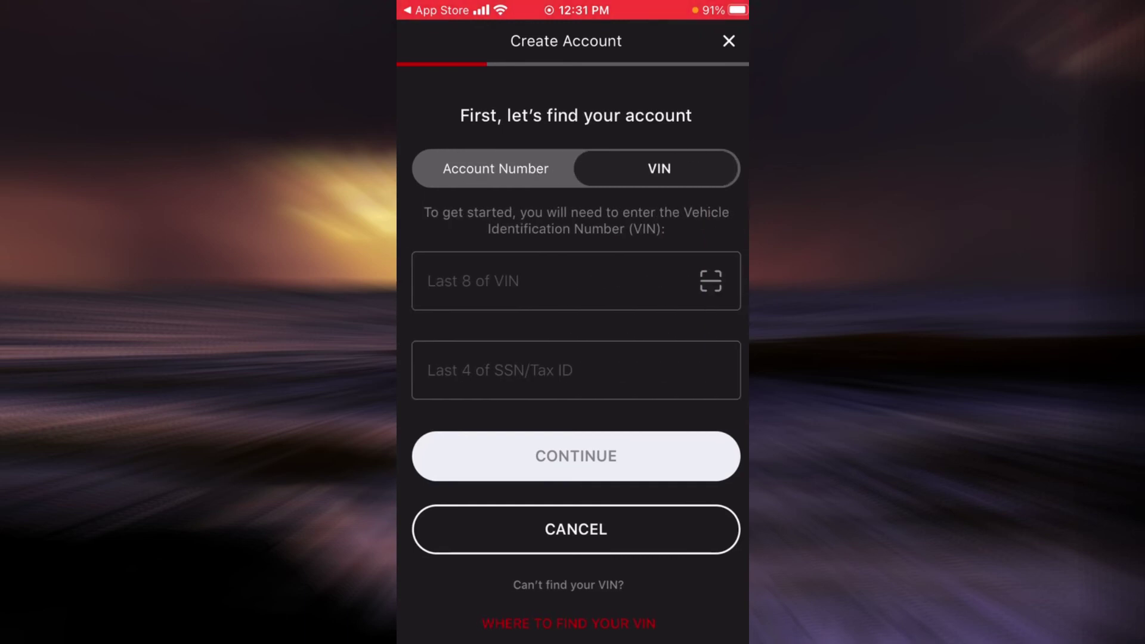